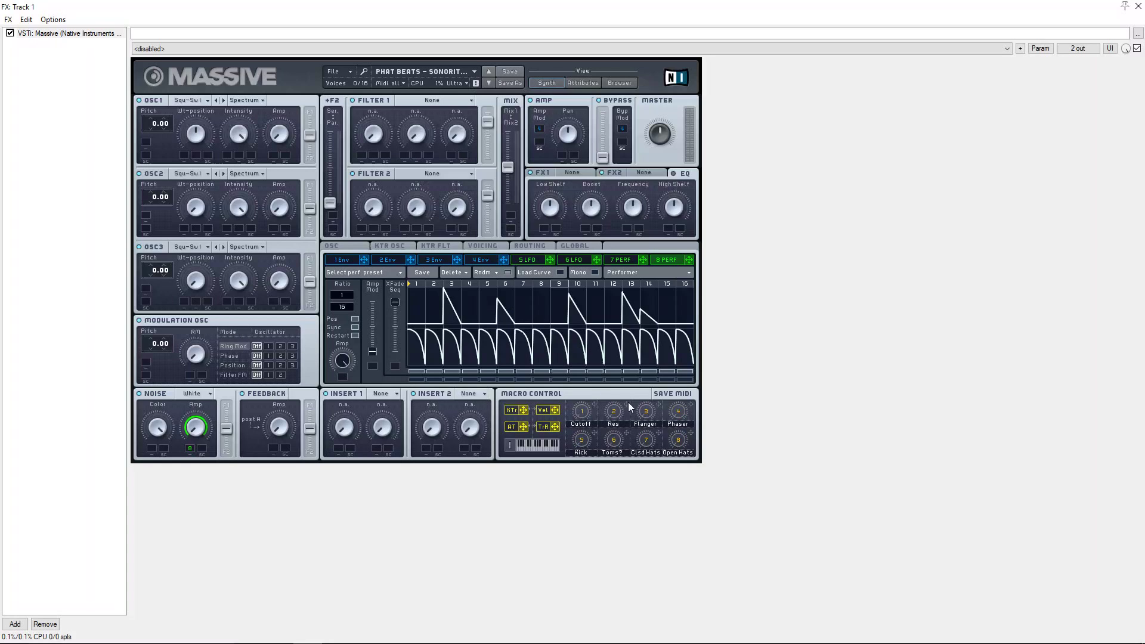
Assign macro 8 (Open Hats) as the noise Amp's sidechain source and turn on Restart via Gate for the oscillator phases.
drag(501, 426, 202, 448)
click(373, 246)
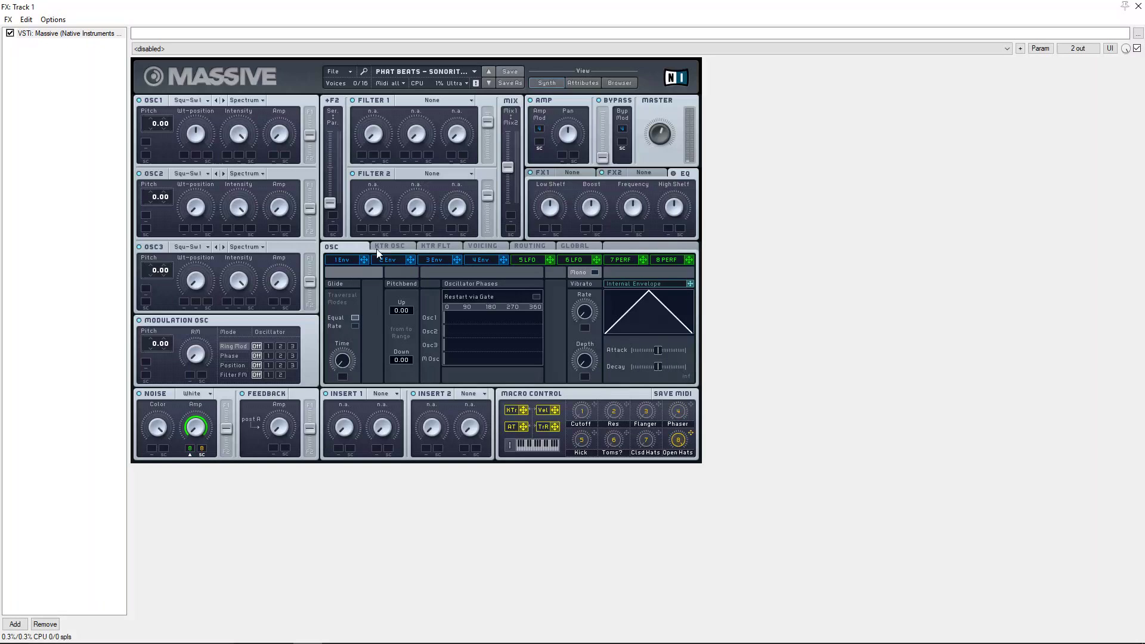
click(535, 296)
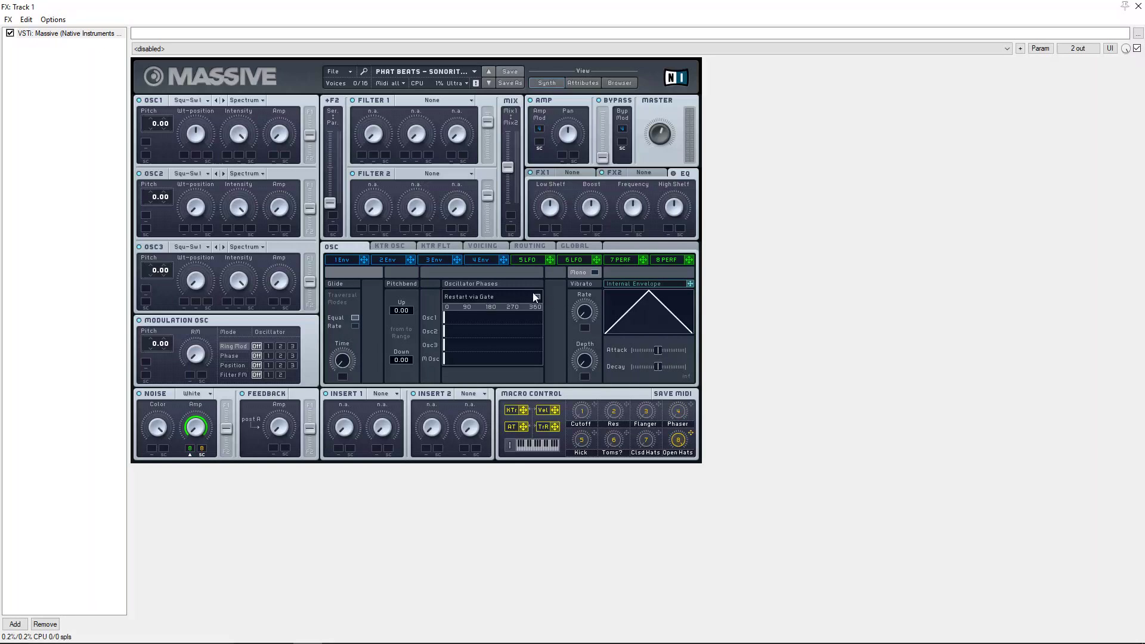
Turn on the Pitch Cutoff unison spread in the voicing settings and raise its spread amount to about three quarters.
click(484, 247)
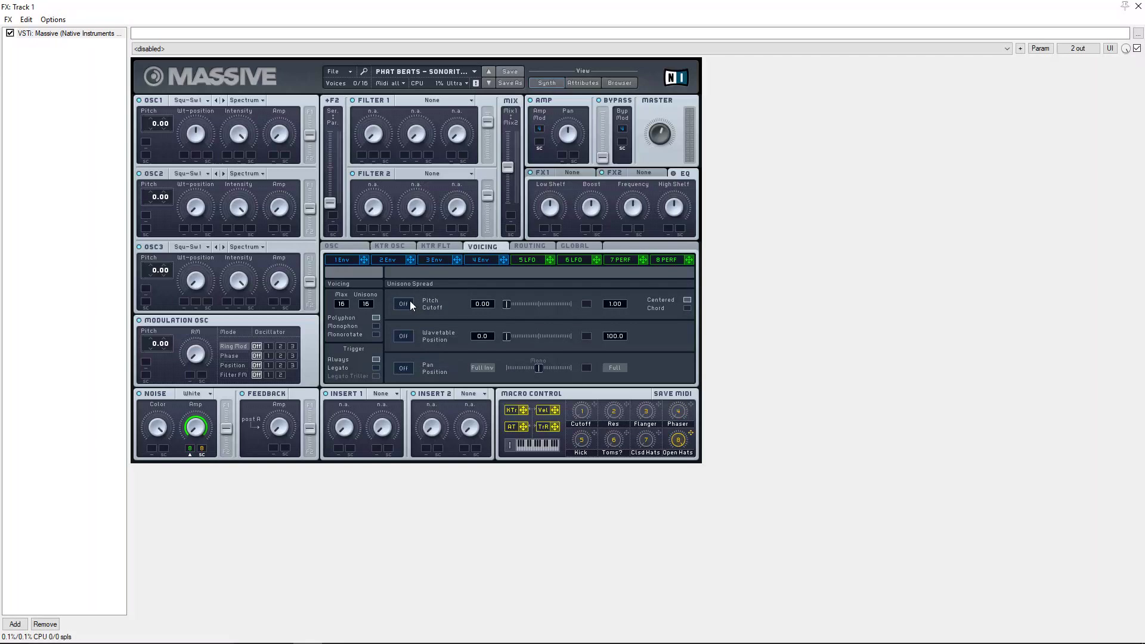
click(532, 245)
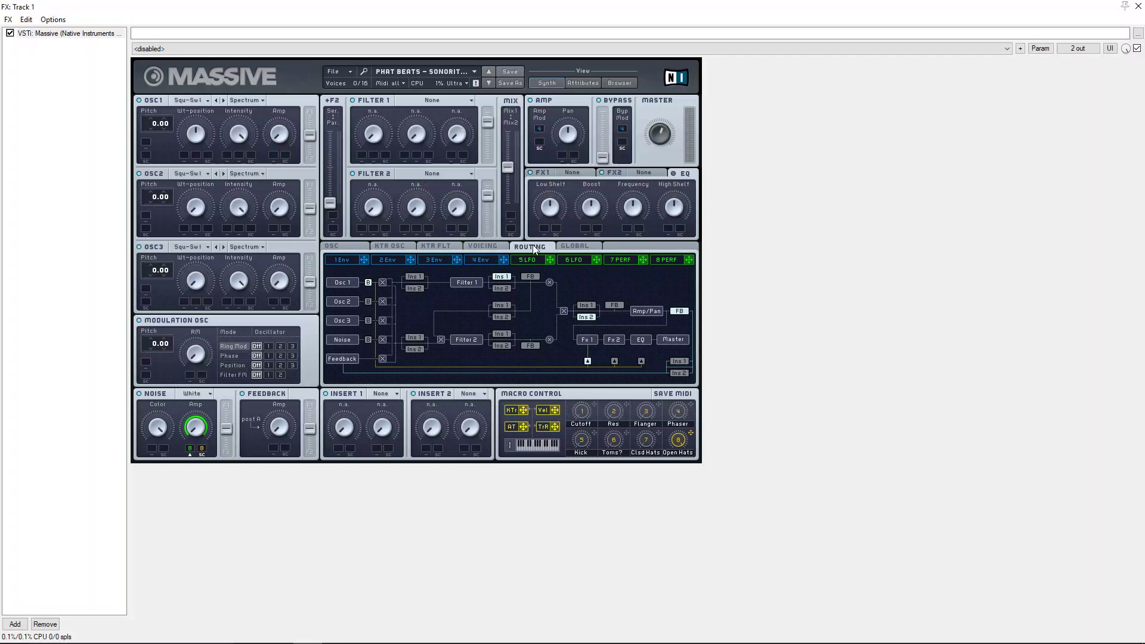
click(483, 244)
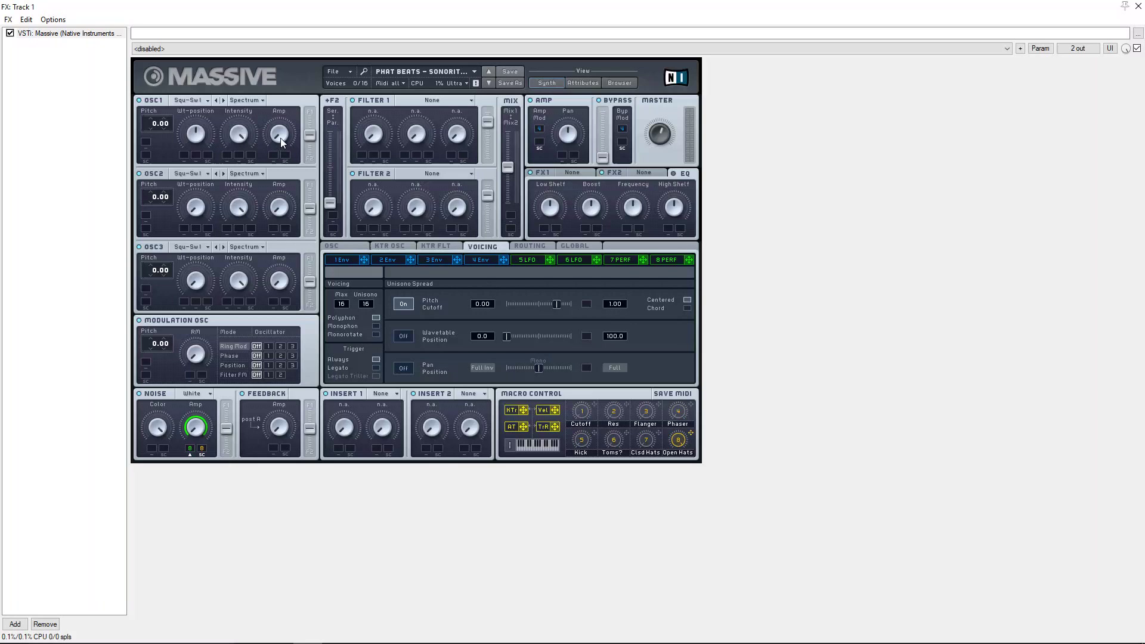
Set OSC1's wavetable to Lunacy and its pitch to 33.00.
click(194, 102)
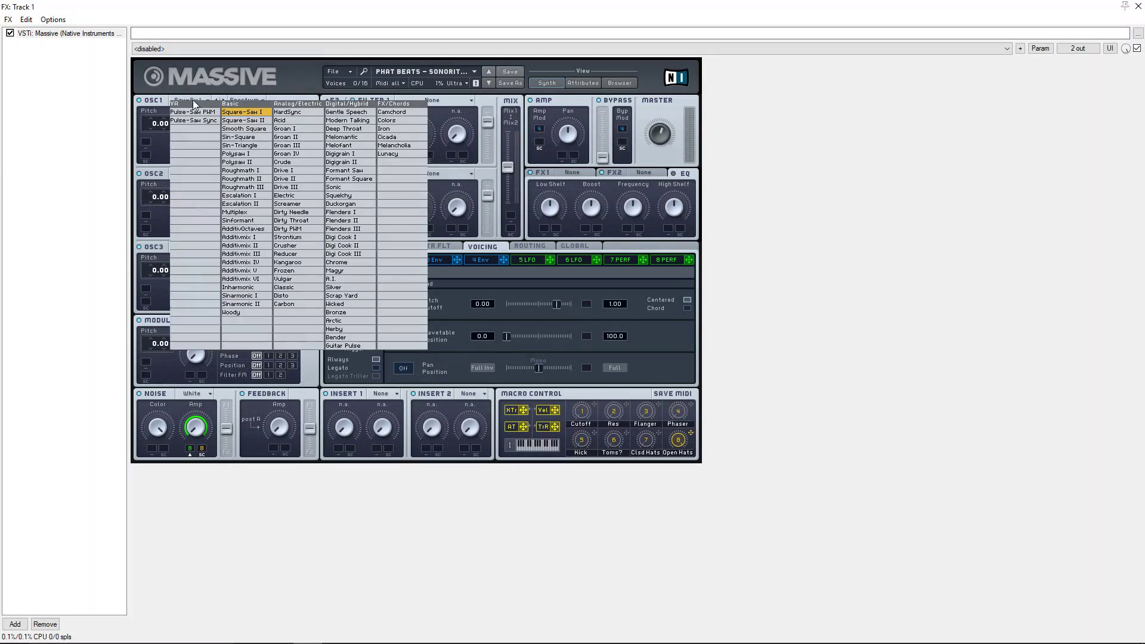
click(386, 154)
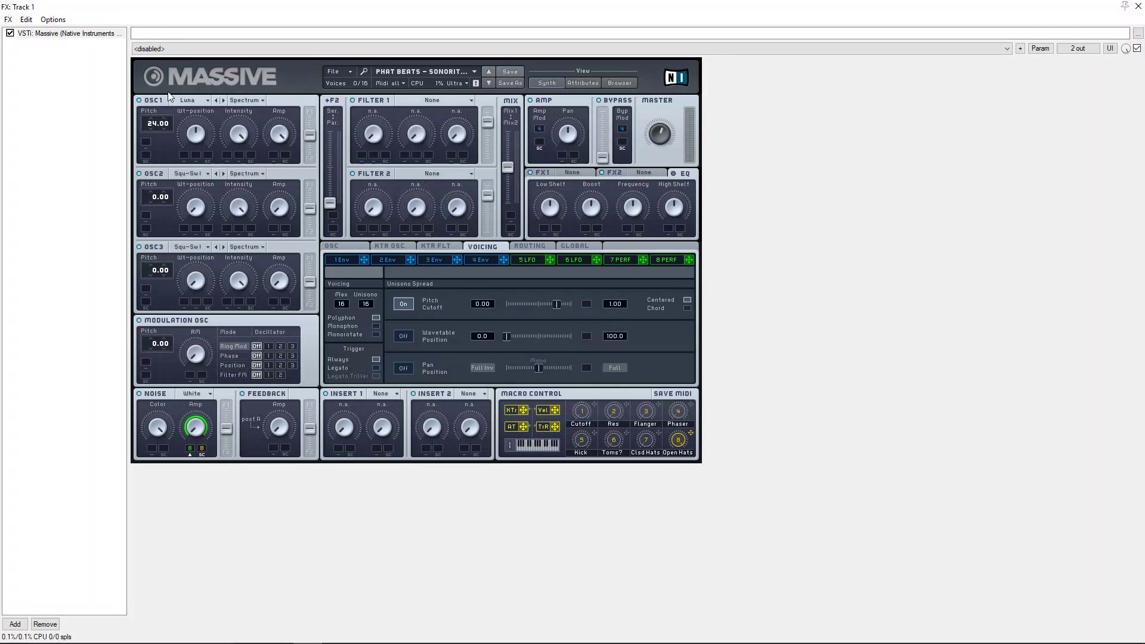
drag(168, 93, 173, 80)
Change modulator 6 from LFO to Performer and assign it to OSC1's Amp with the modulation depth raised.
click(577, 260)
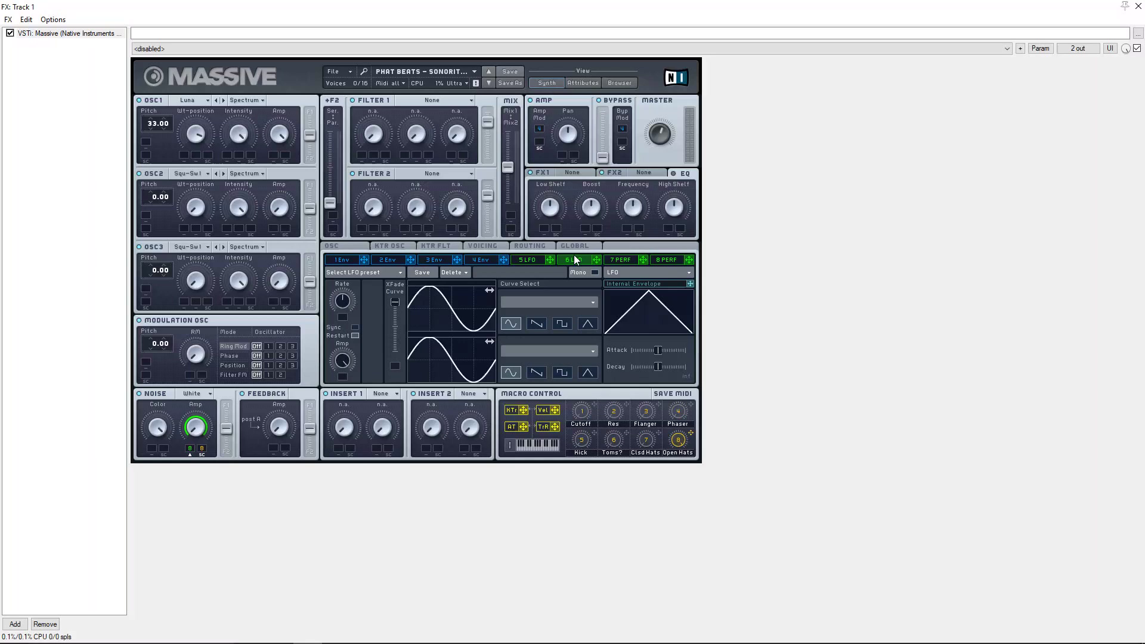
click(625, 272)
click(620, 289)
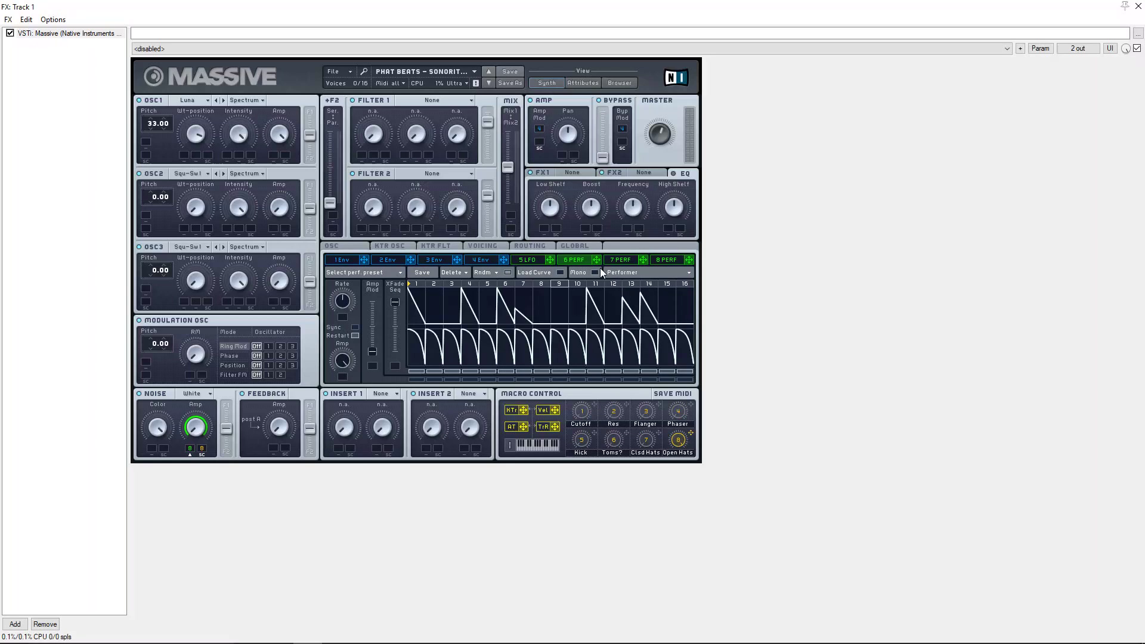
drag(584, 252, 274, 156)
drag(277, 156, 303, 35)
Turn on Sync for performer 6 and assign macro 5 (Kick) as the sidechain source on OSC1's Amp.
click(355, 327)
click(552, 272)
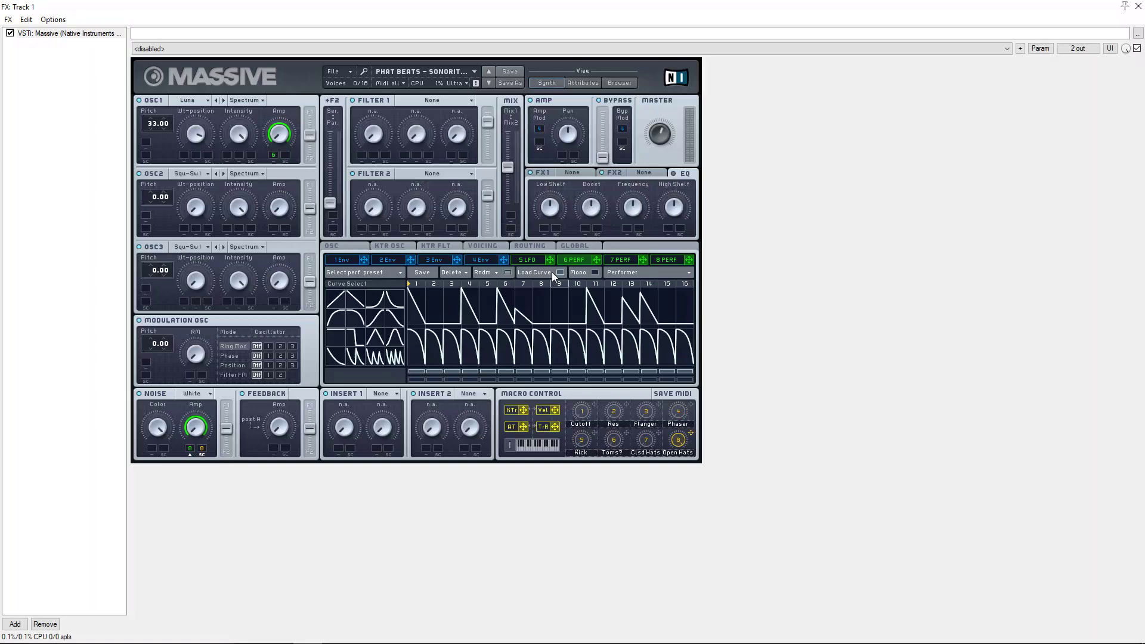
click(553, 272)
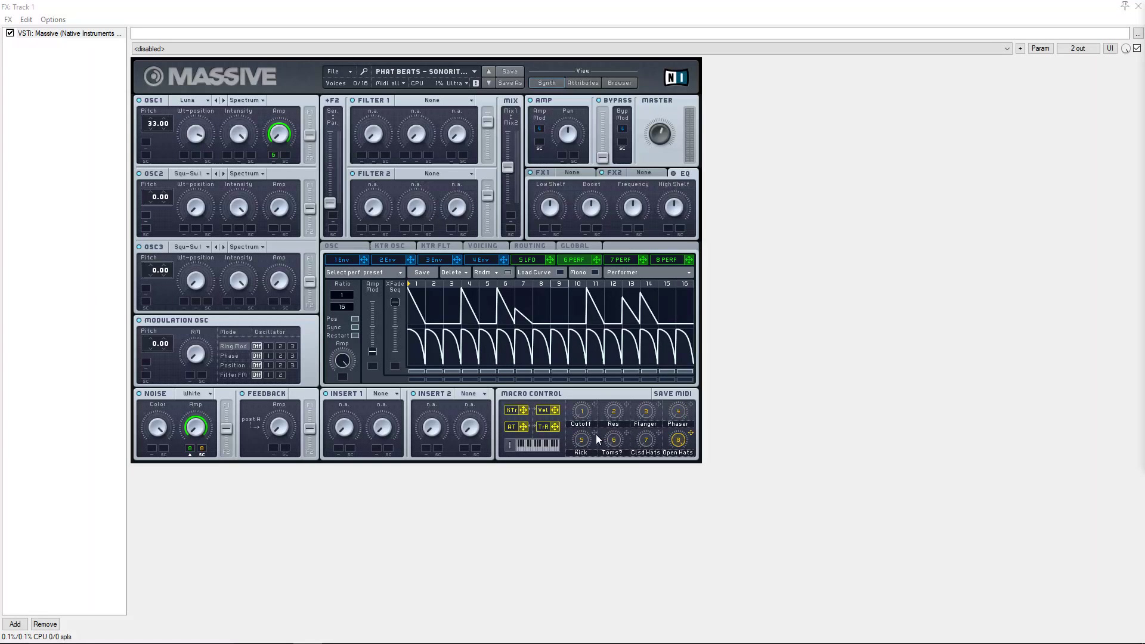
drag(595, 435, 285, 156)
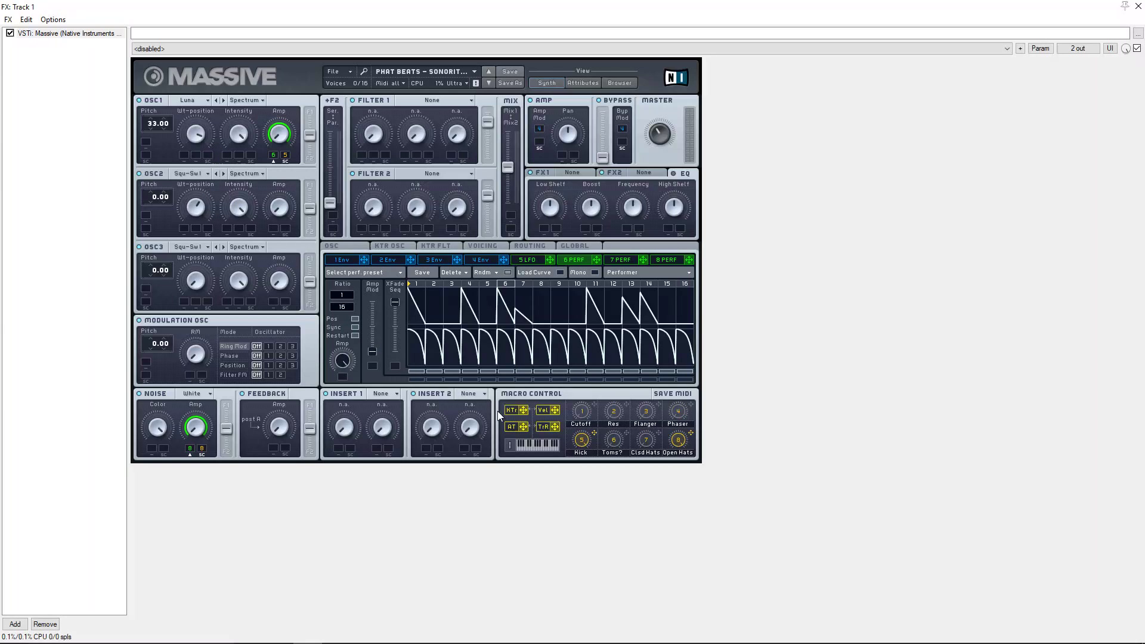
Assign performer 7 to OSC2's Amp, with its upper step pattern flattened and Sync turned on.
click(625, 259)
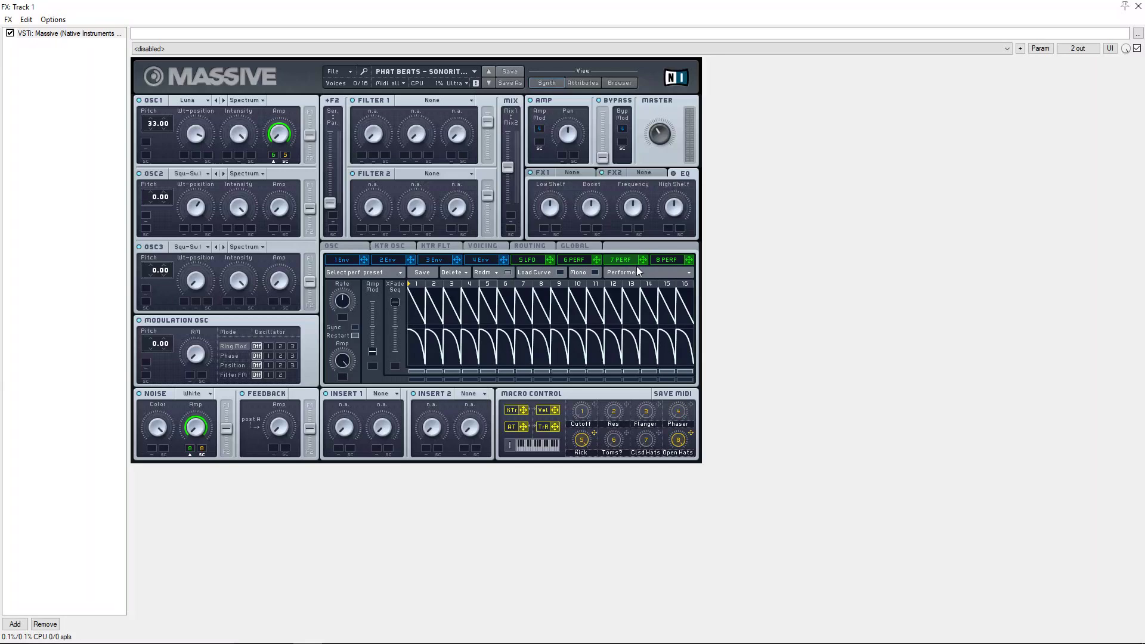
drag(644, 259, 276, 233)
mouse_move(402, 299)
mouse_down()
mouse_move(427, 338)
mouse_move(696, 370)
mouse_up()
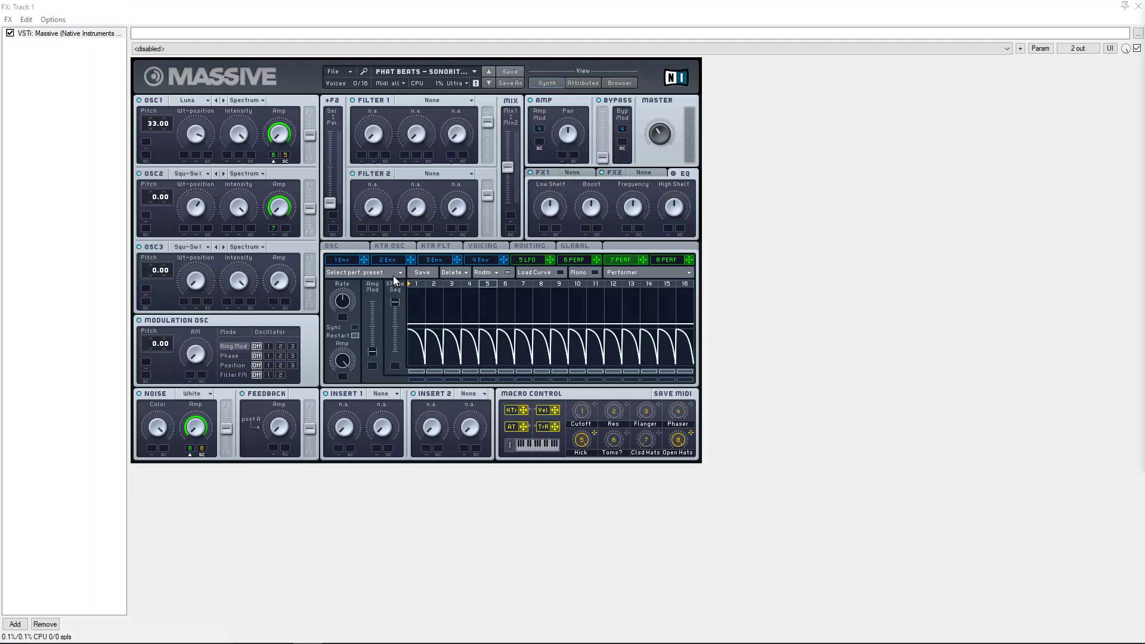
click(355, 327)
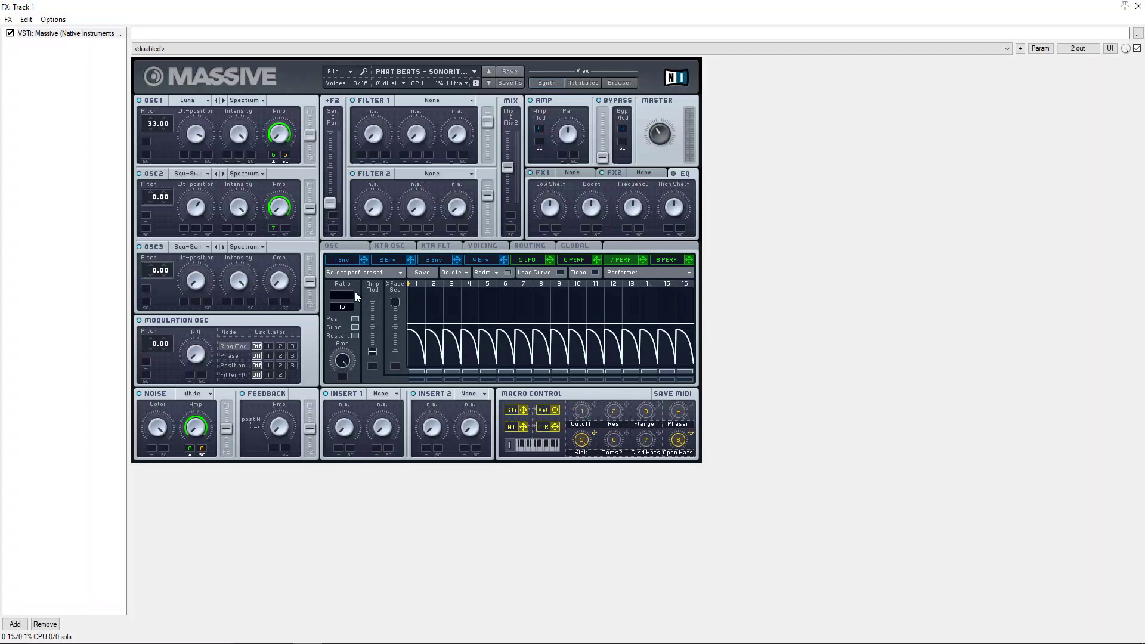
Load falling decay curves into steps 2, 6, 9, 11, 12, 14 and 16 of performer 7's upper pattern, at varying heights.
click(560, 272)
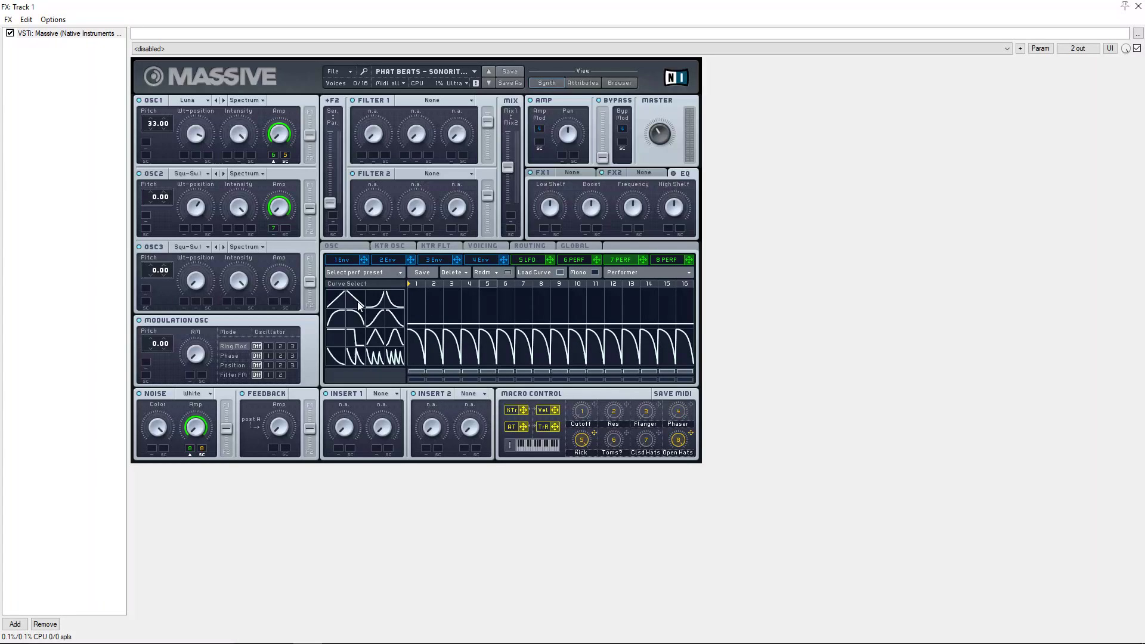
drag(357, 305, 434, 300)
drag(608, 292, 647, 292)
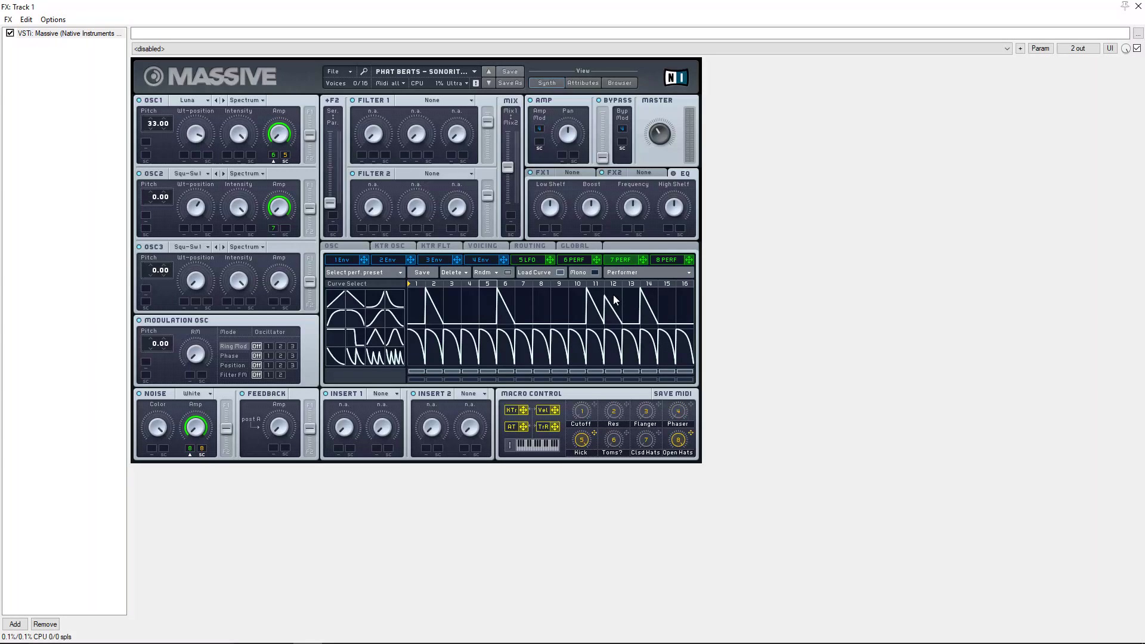
click(644, 307)
click(563, 306)
click(690, 310)
Assign macro 6 (Toms?) as the sidechain source on OSC2's Amp and close the curve selection.
drag(625, 432, 284, 229)
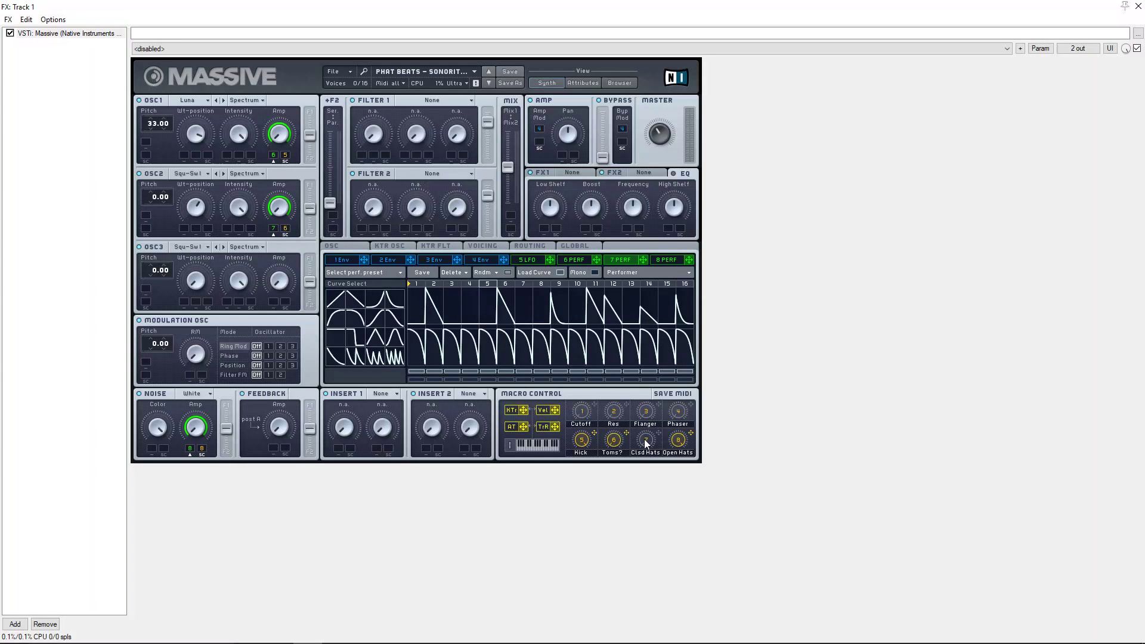
click(560, 273)
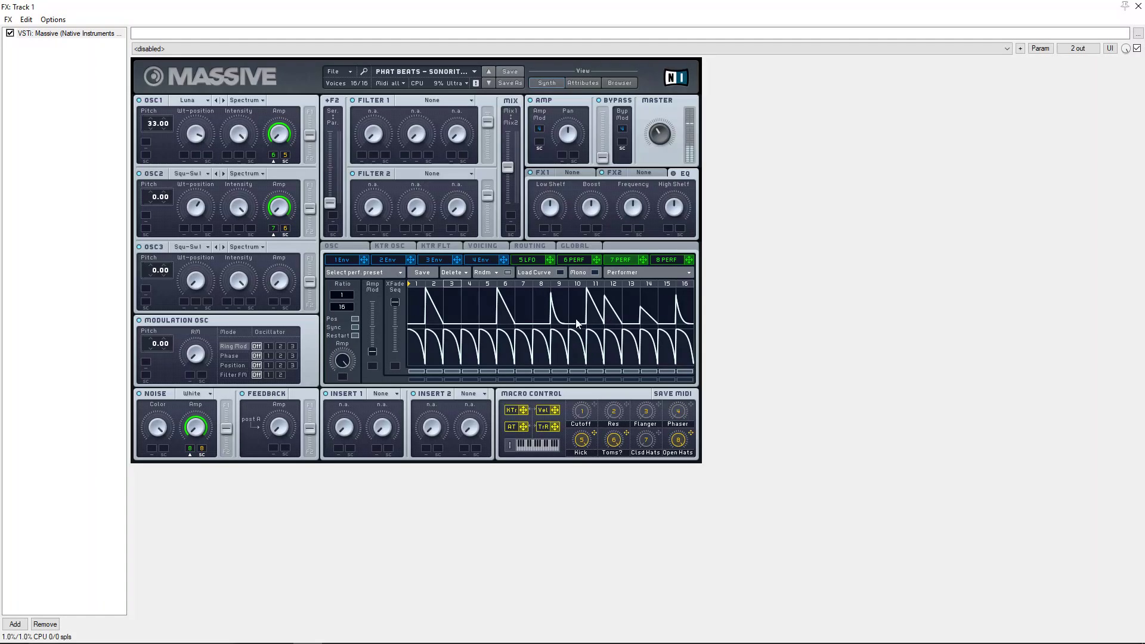
Set OSC3's wavetable to Iron and modulate its Amp with modulator 5, switched from LFO to Performer.
click(185, 246)
click(403, 243)
click(537, 260)
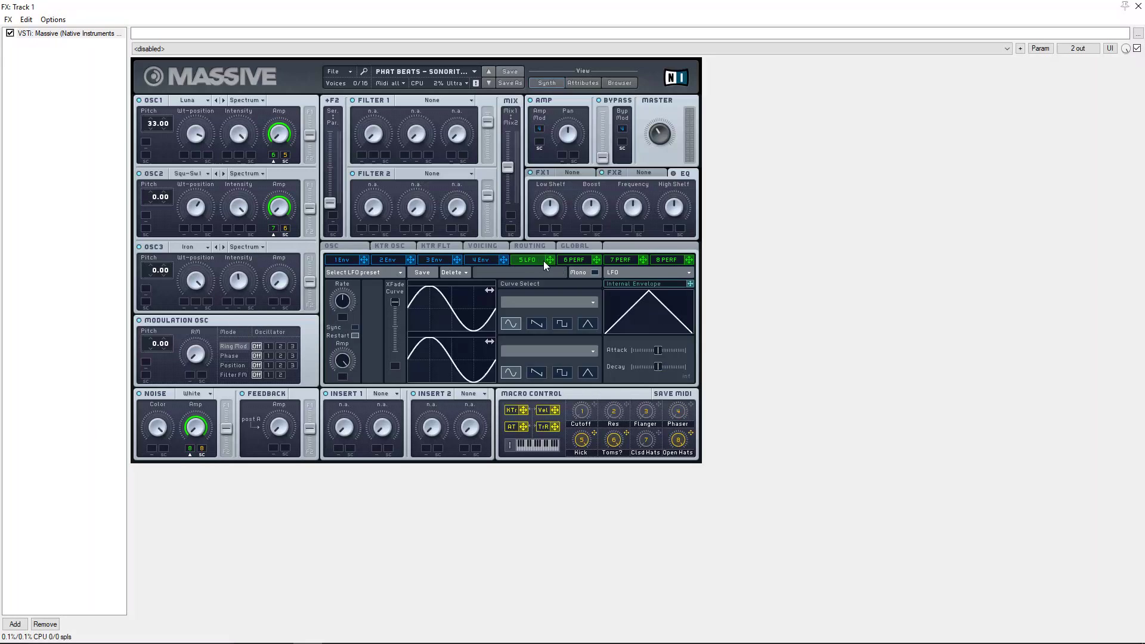
drag(549, 261, 274, 302)
click(626, 280)
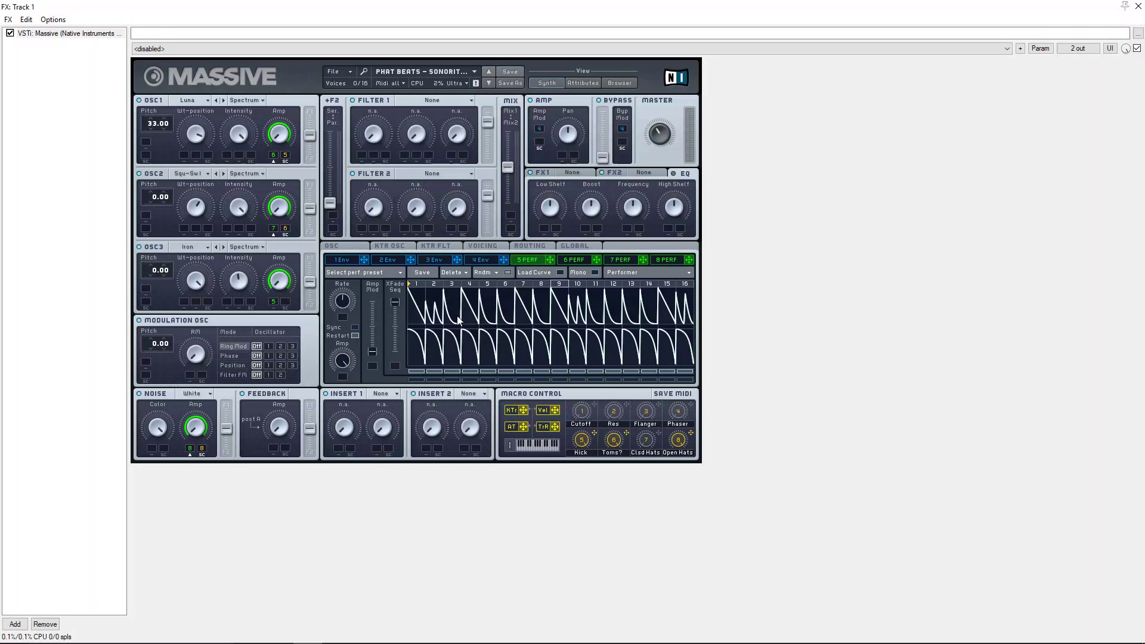
Turn on Sync for performer 5 and assign macro 7 (Clsd Hats) as the sidechain source on OSC3's Amp.
click(355, 327)
click(561, 273)
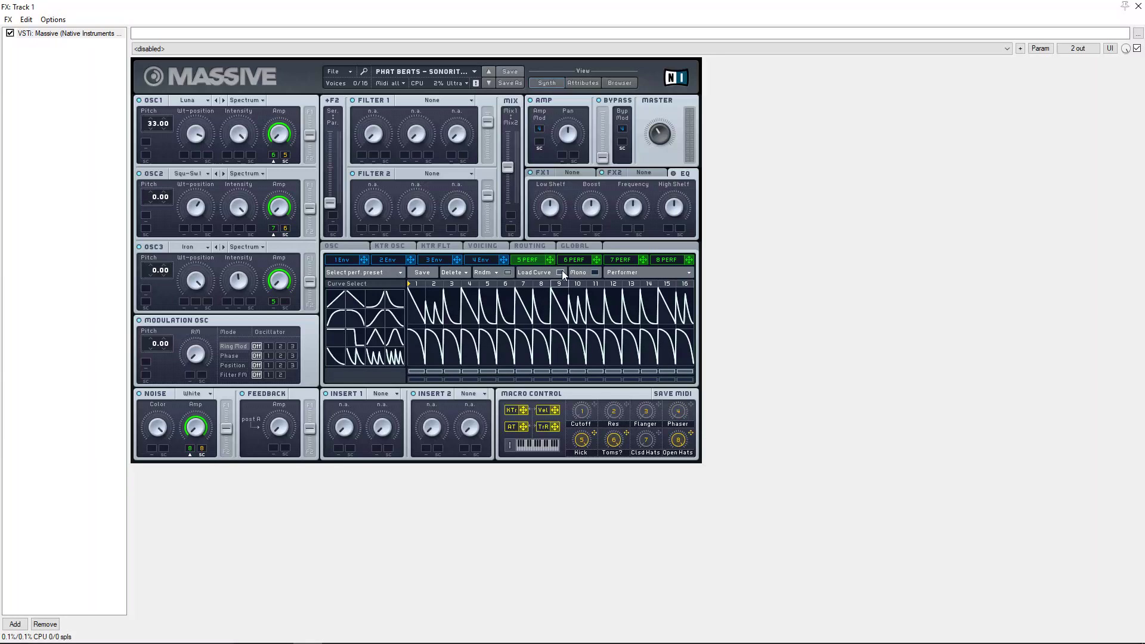
click(562, 272)
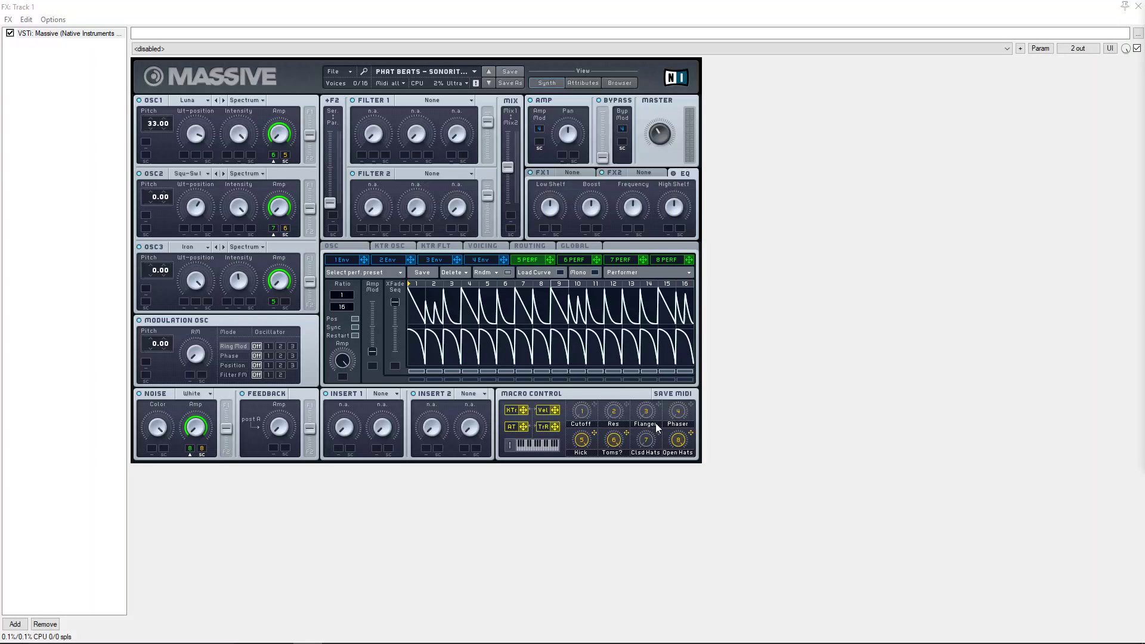
drag(659, 433, 290, 304)
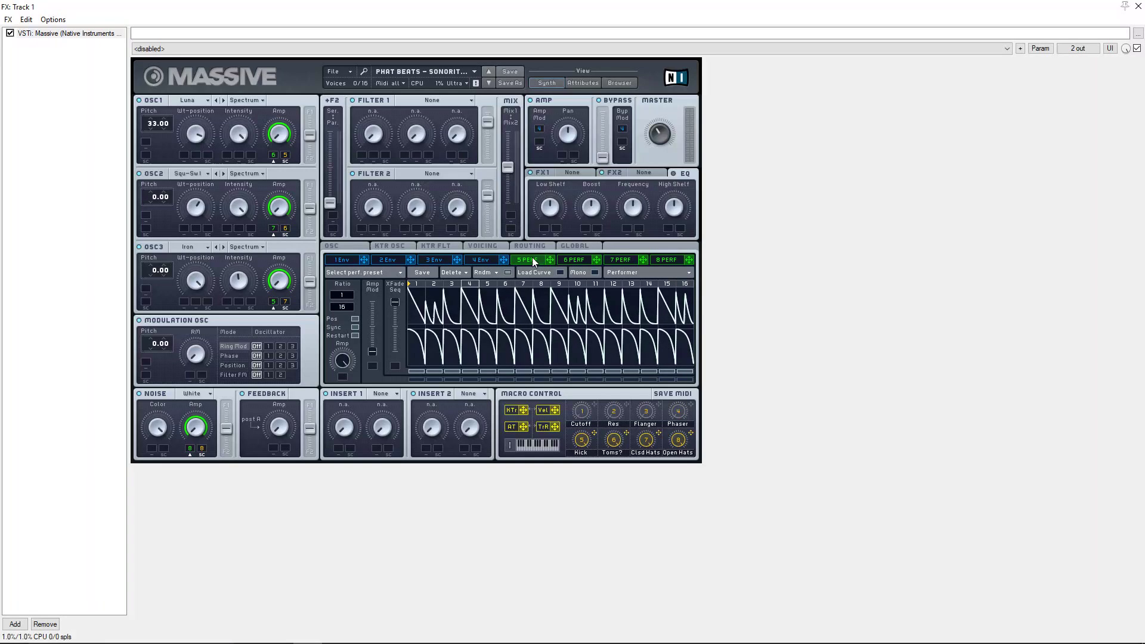
Set Filter 1 to Lowpass 4, with its cutoff modulated by performer 5 sidechained to macro 1, and its resonance by macro 2.
click(442, 100)
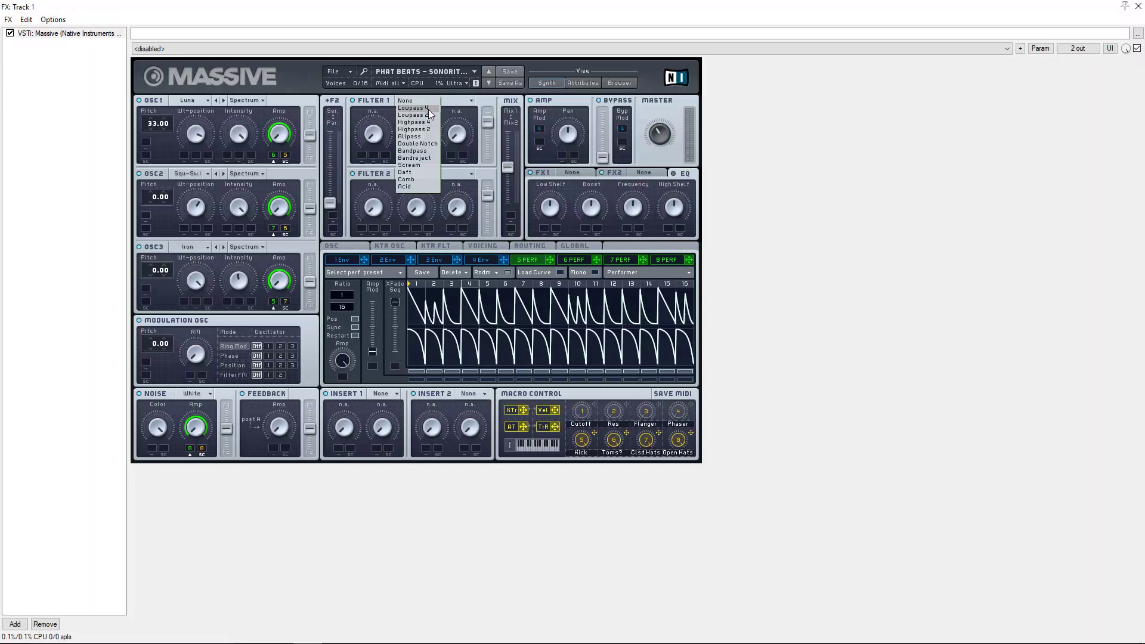
click(429, 109)
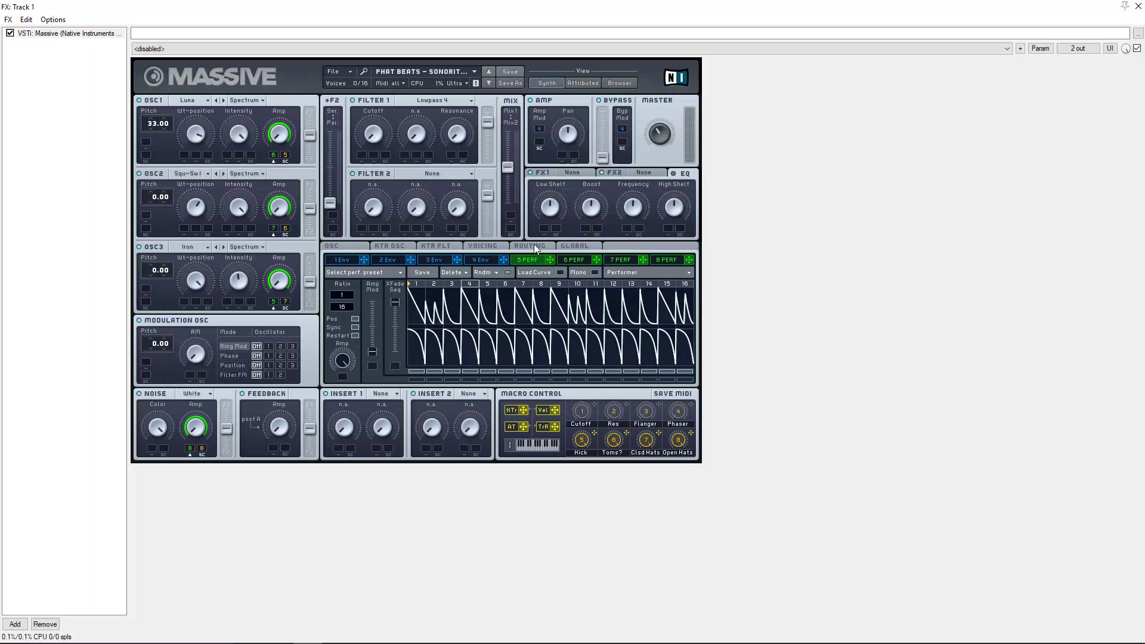
drag(550, 262, 363, 155)
drag(594, 405, 386, 156)
drag(627, 412, 449, 155)
drag(453, 157, 452, 155)
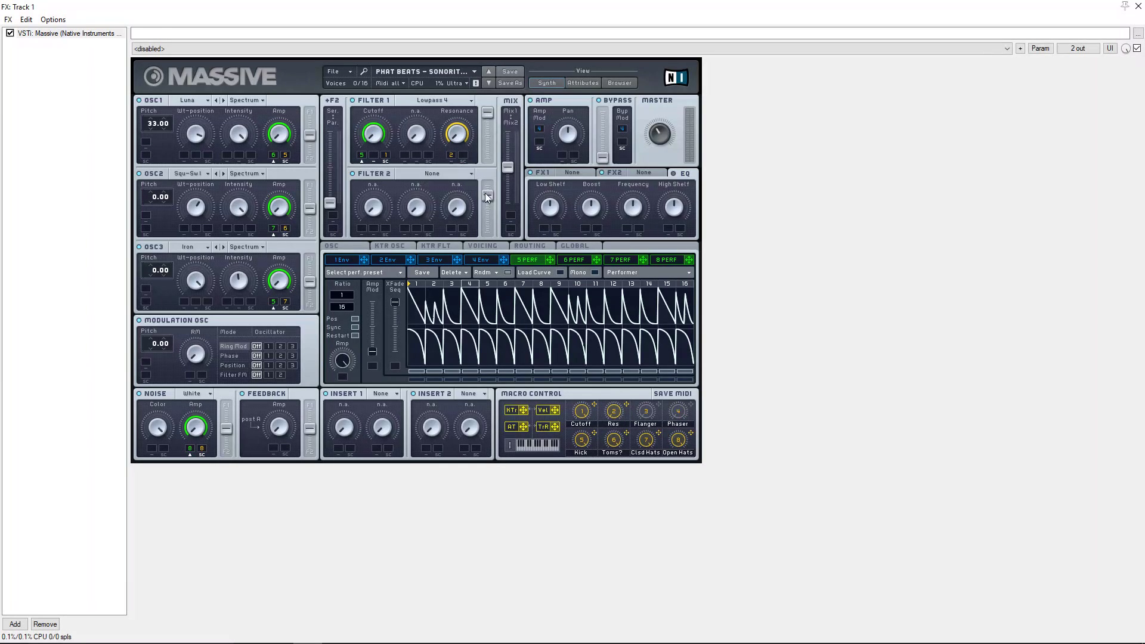
Set Filter 2 to Lowpass 4, with macro 1 modulating its cutoff and macro 2 its resonance.
click(434, 173)
click(416, 192)
click(362, 228)
drag(452, 229, 452, 230)
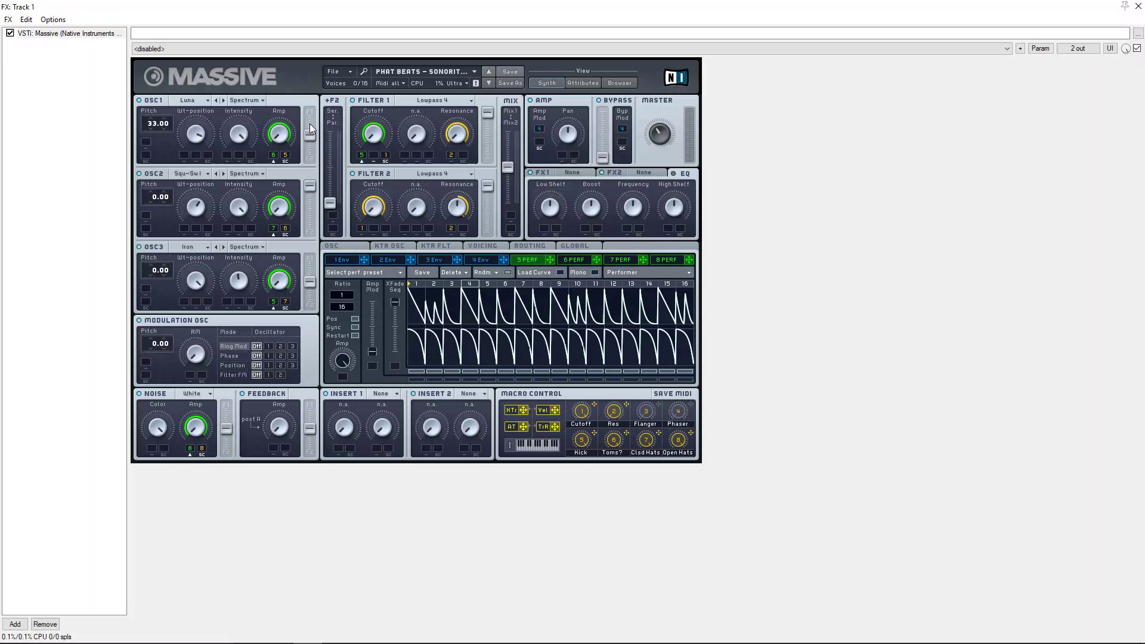
Route OSC1 and OSC3 fully to Filter 1 and the noise fully to Filter 2, and audition the sound.
drag(314, 136, 321, 90)
drag(310, 281, 310, 259)
drag(226, 428, 225, 481)
click(513, 443)
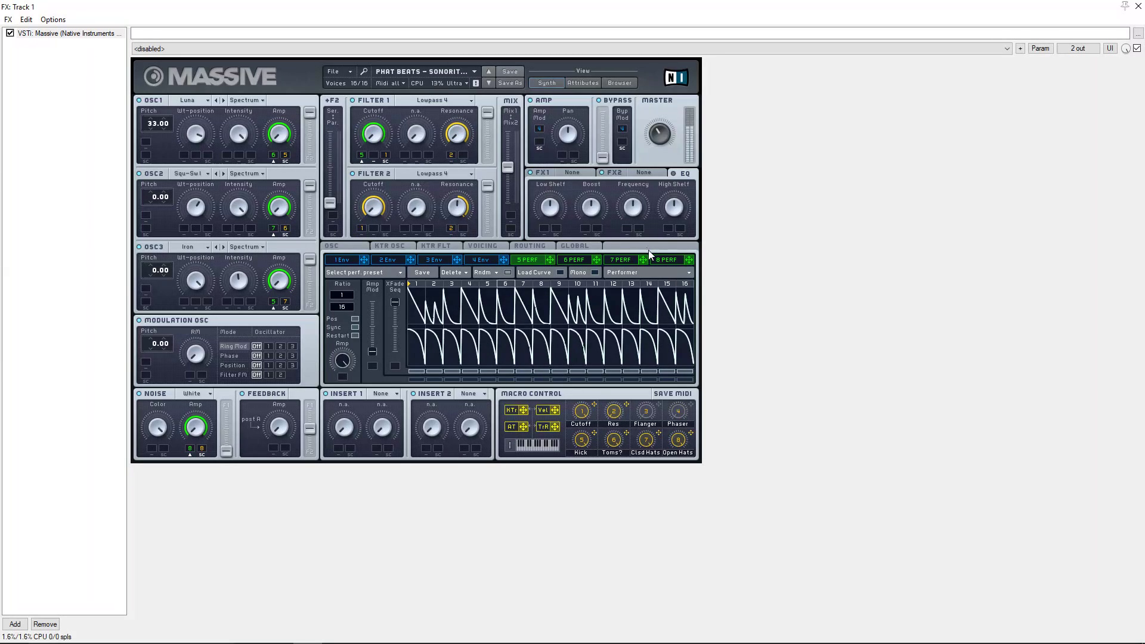
Set FX1 to Flanger Positive and assign macro 3 (Flanger) to its Dry/Wet.
click(572, 172)
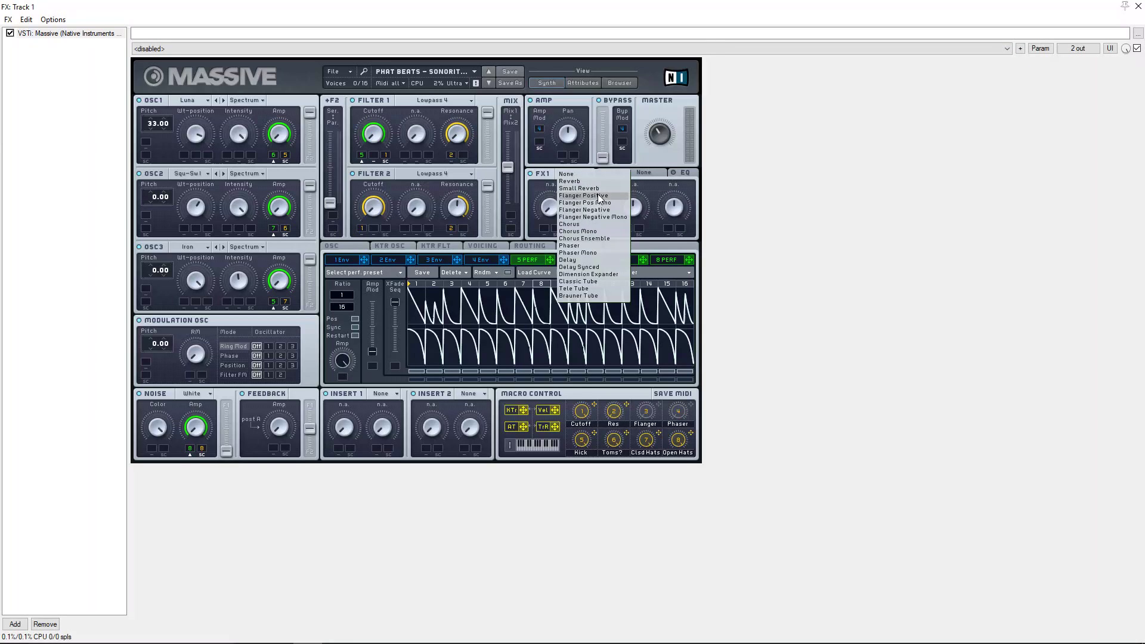
click(593, 195)
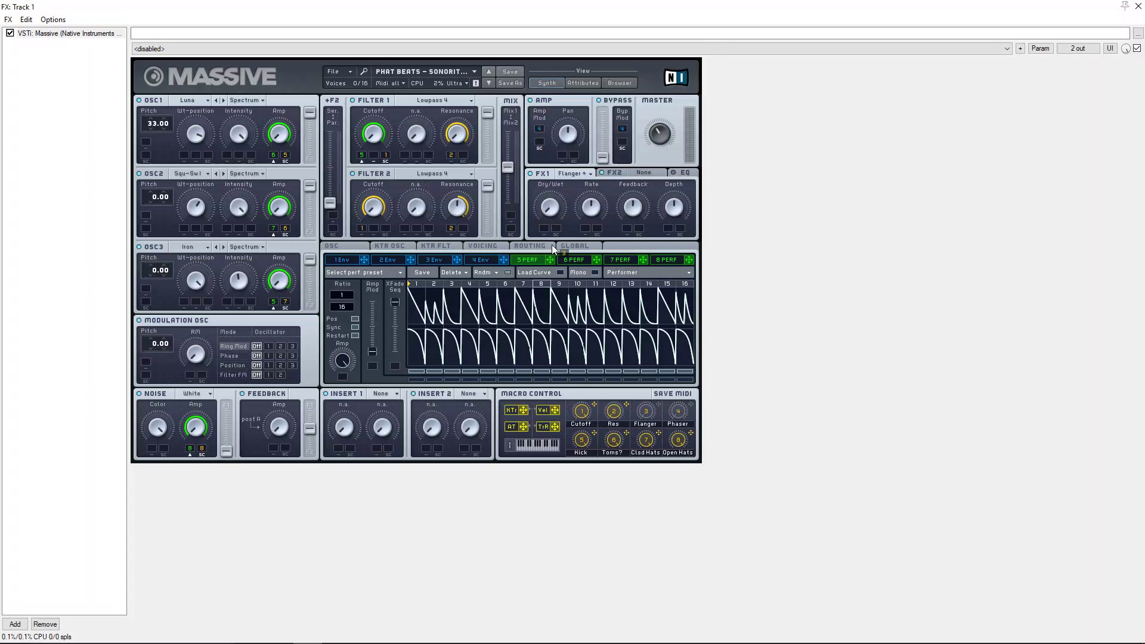
drag(544, 234, 544, 234)
drag(649, 416, 664, 367)
Set FX2 to Phaser and assign macro 4 (Phaser) to its Dry/Wet.
click(640, 172)
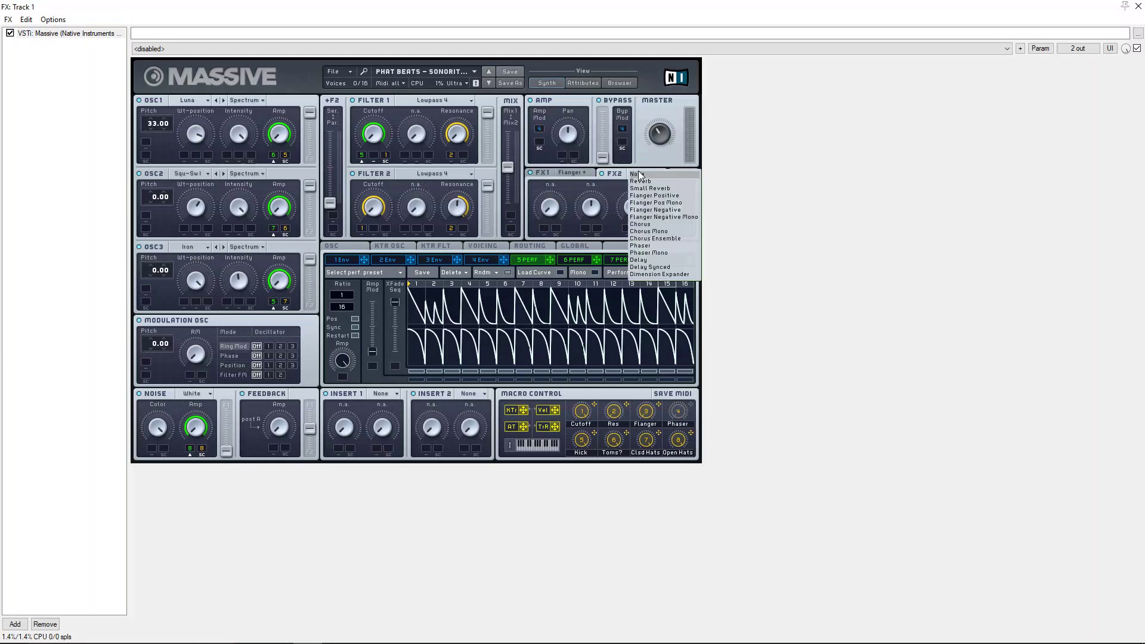
click(664, 246)
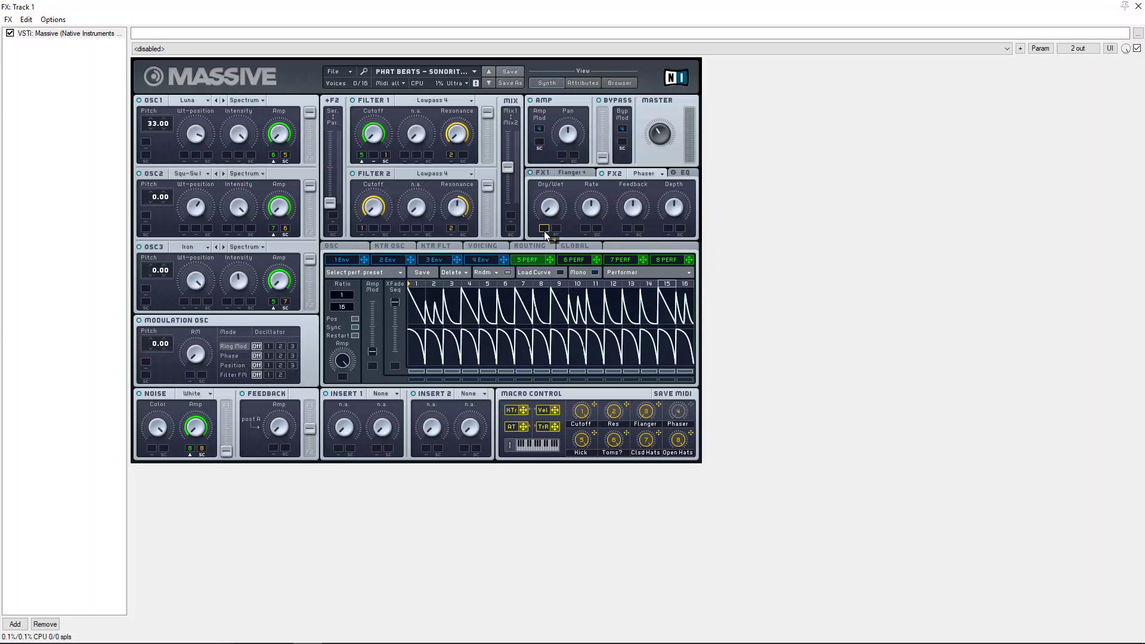
drag(544, 231, 544, 229)
Raise the Low Shelf slightly and the Boost fully in the EQ.
click(676, 173)
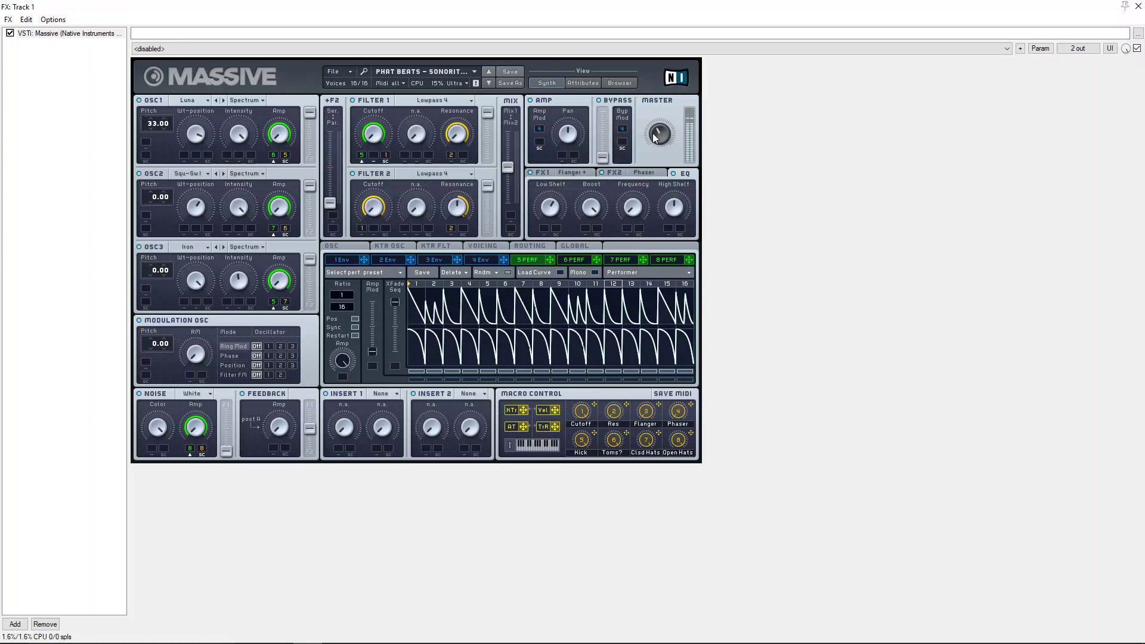
Set Insert 1 to Hardclipper and adjust the master volume to suit.
click(387, 394)
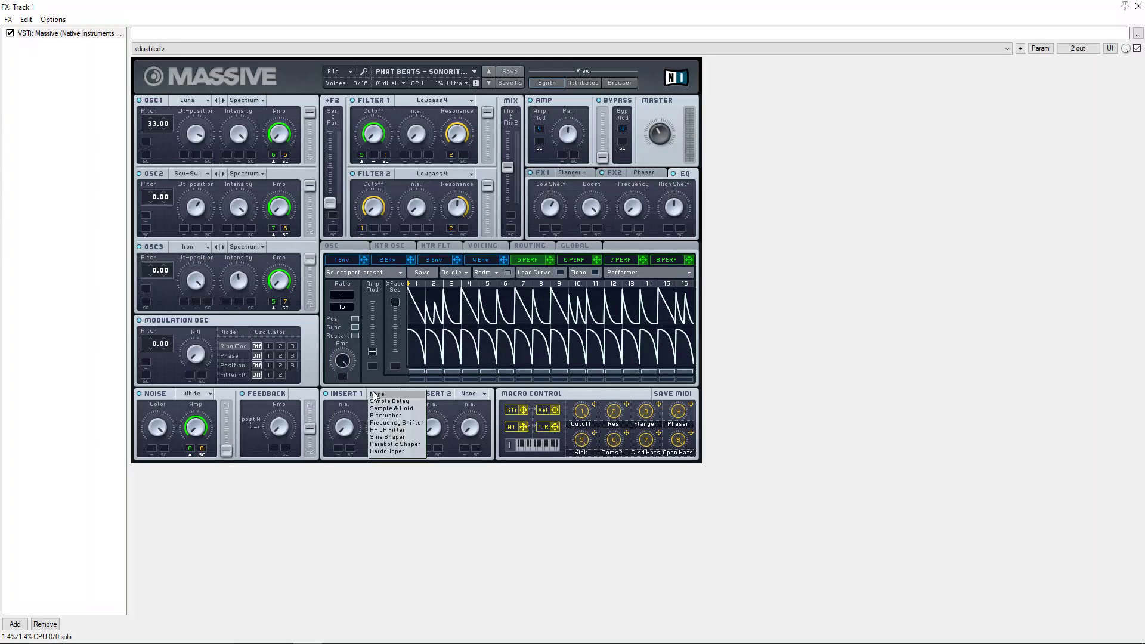
click(407, 447)
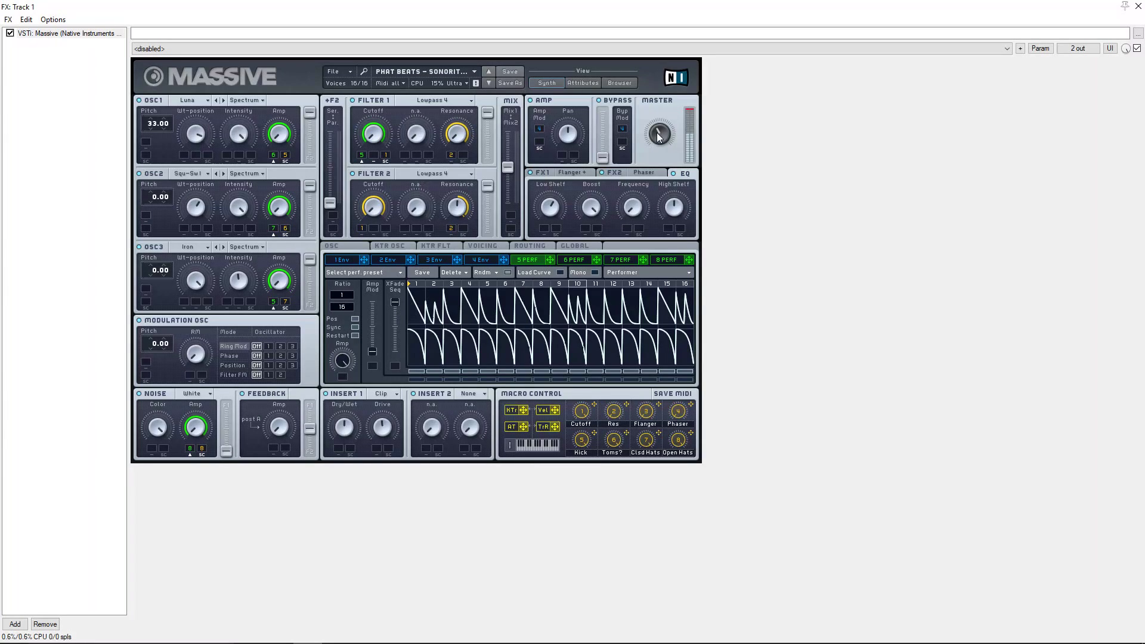
drag(658, 140, 660, 134)
Set Insert 2 to HP LP Filter.
click(478, 394)
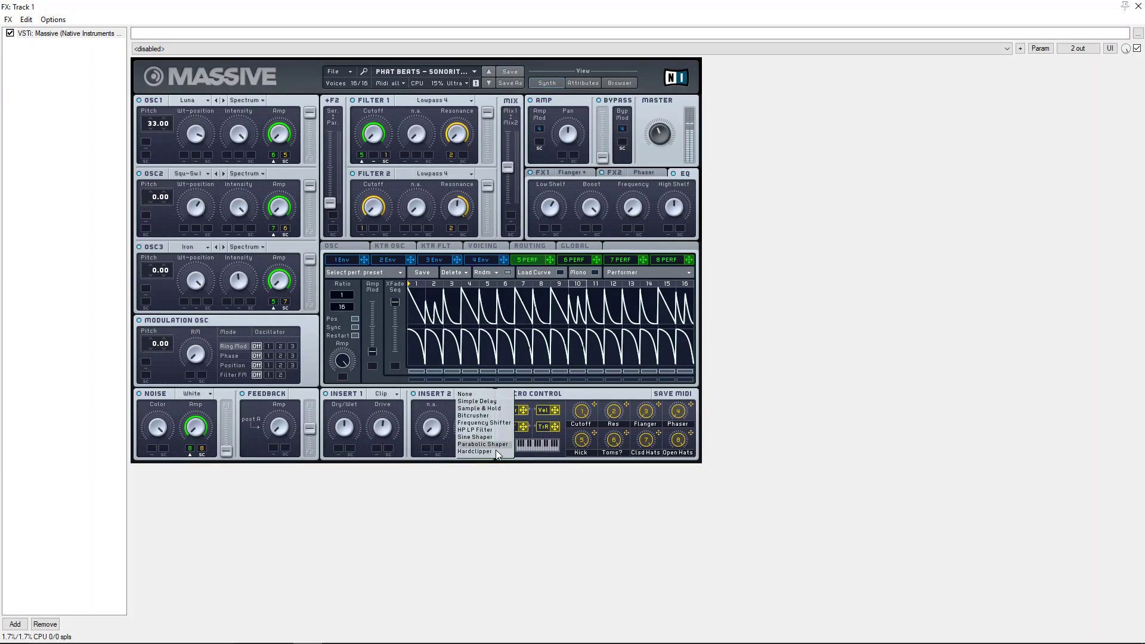
click(496, 429)
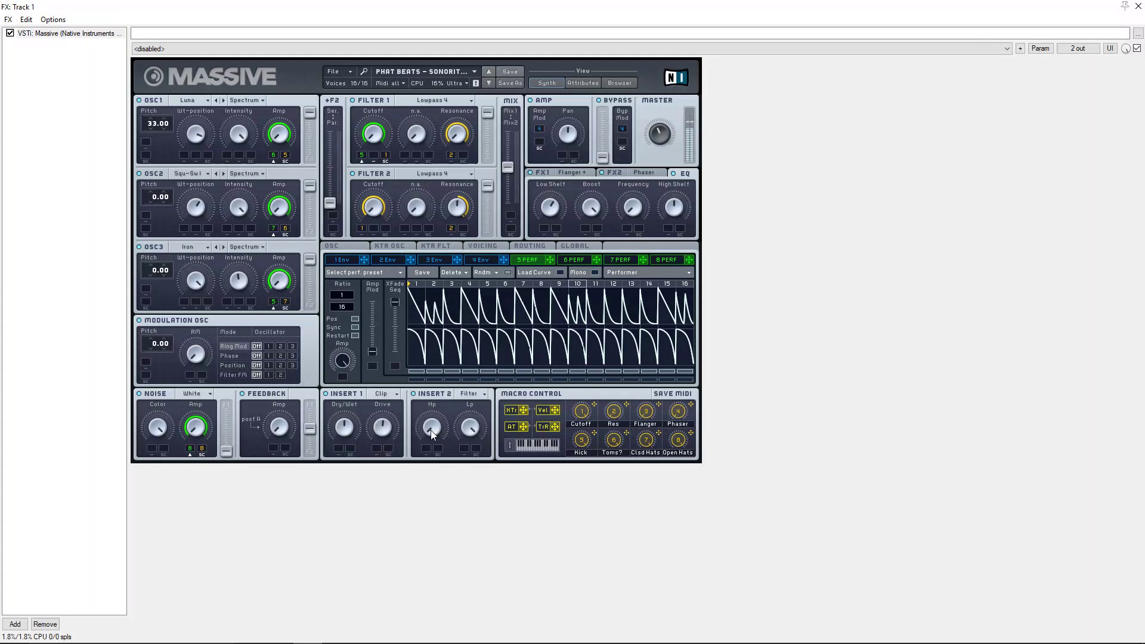